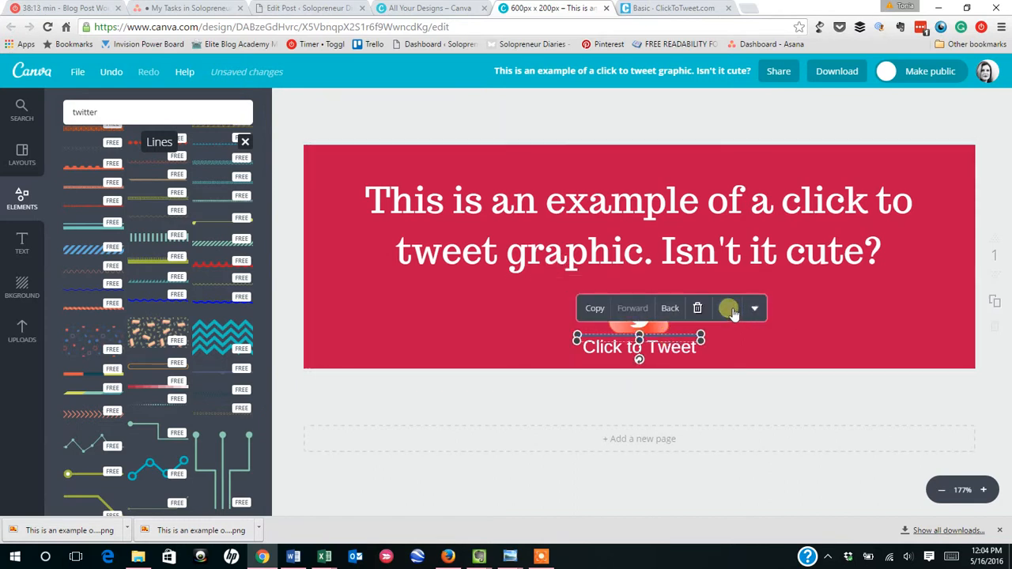
# Set the colour of the divider line above the "Click to Tweet" text to 5cc8cb
pyautogui.click(733, 310)
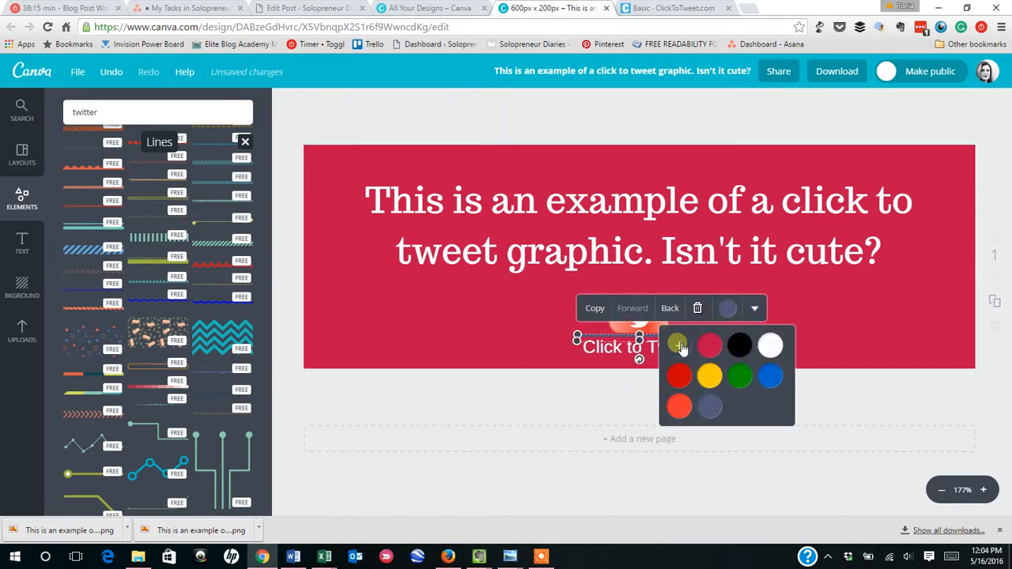
pyautogui.click(678, 345)
pyautogui.moveTo(794, 324); pyautogui.dragTo(740, 324)
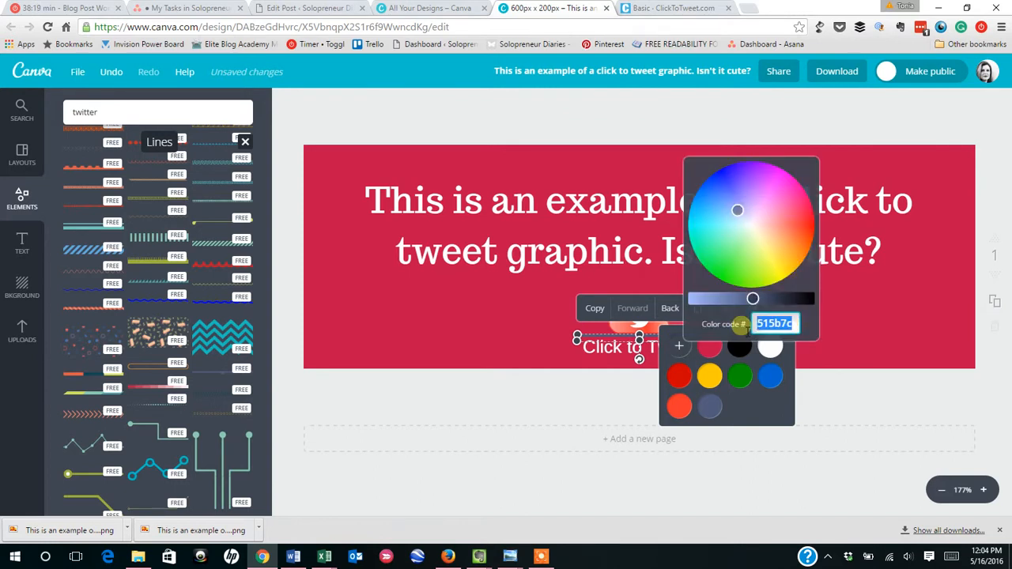
pyautogui.write('5cc')
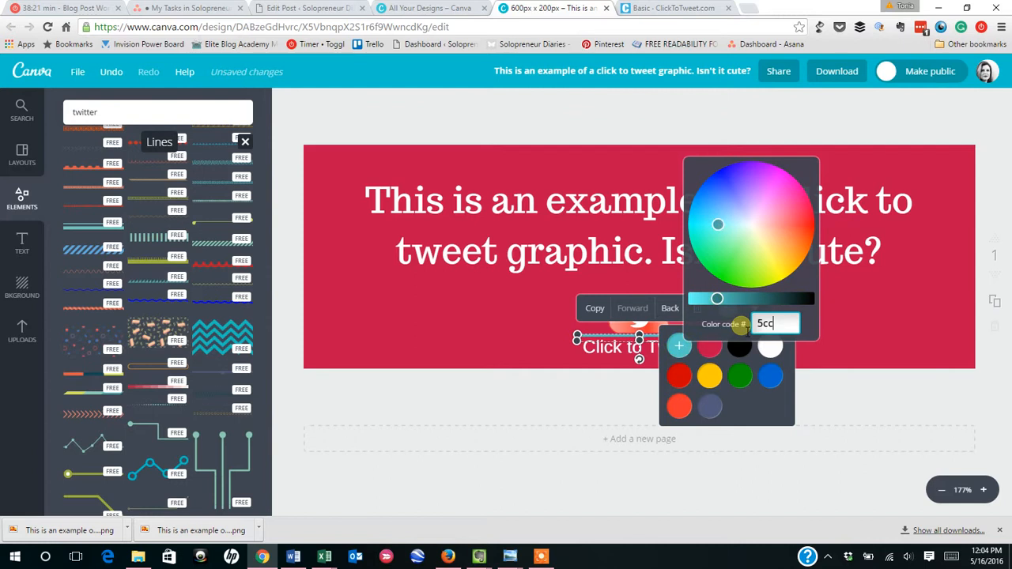
pyautogui.write('8cb')
pyautogui.click(890, 315)
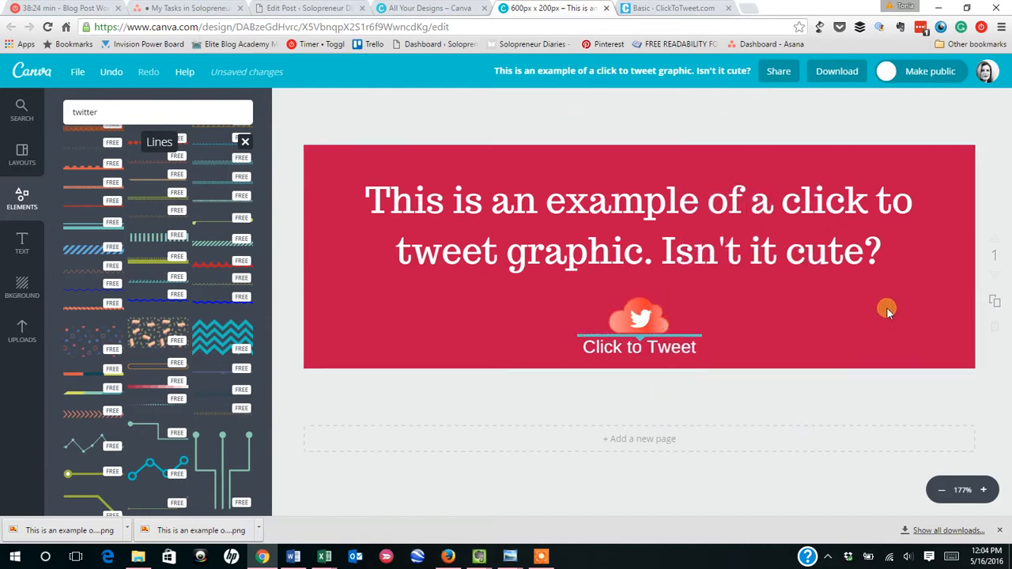
# Recolour the Twitter cloud icon with the same teal as the divider line
pyautogui.click(638, 319)
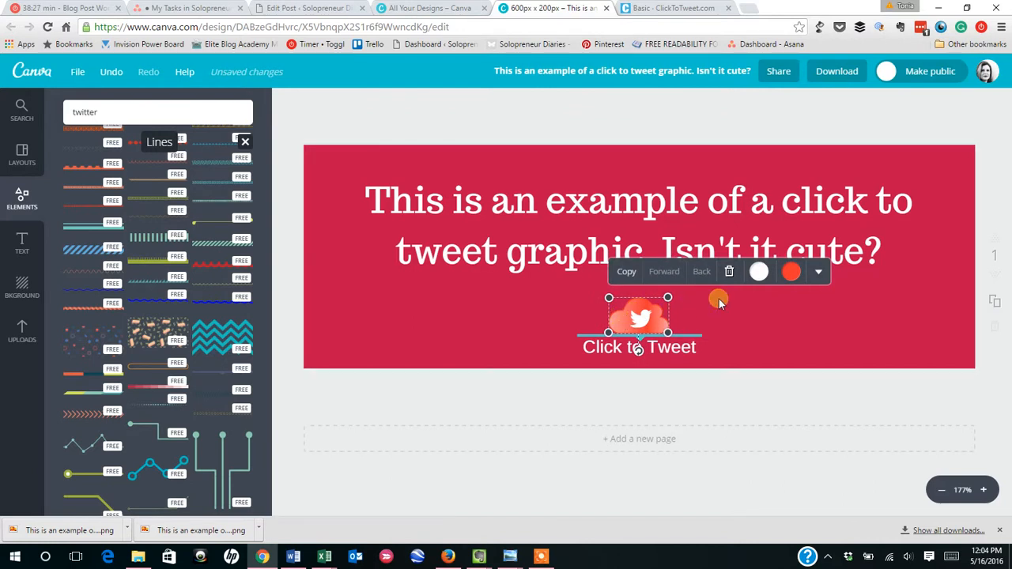
pyautogui.click(792, 273)
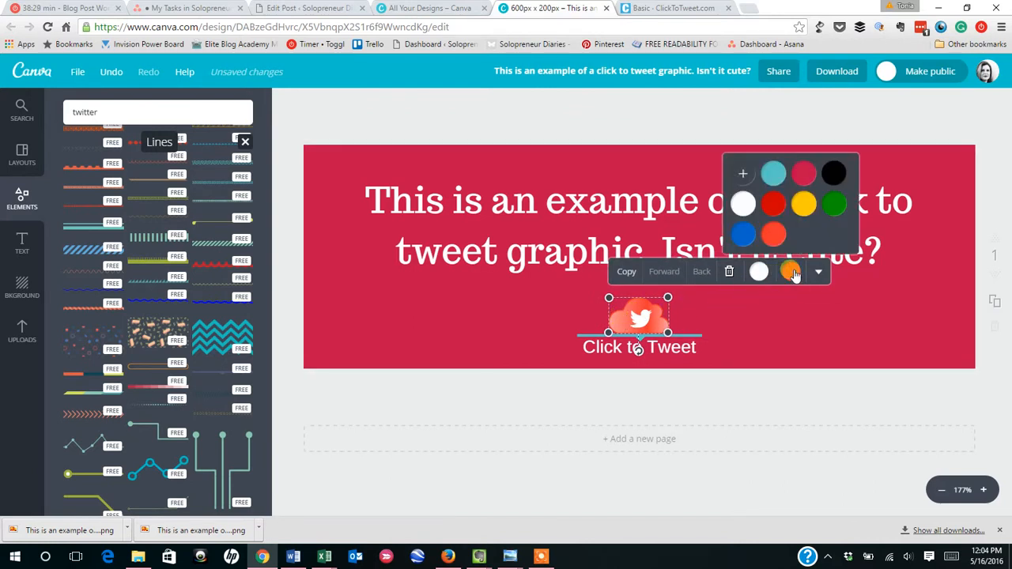
pyautogui.click(773, 173)
pyautogui.click(792, 321)
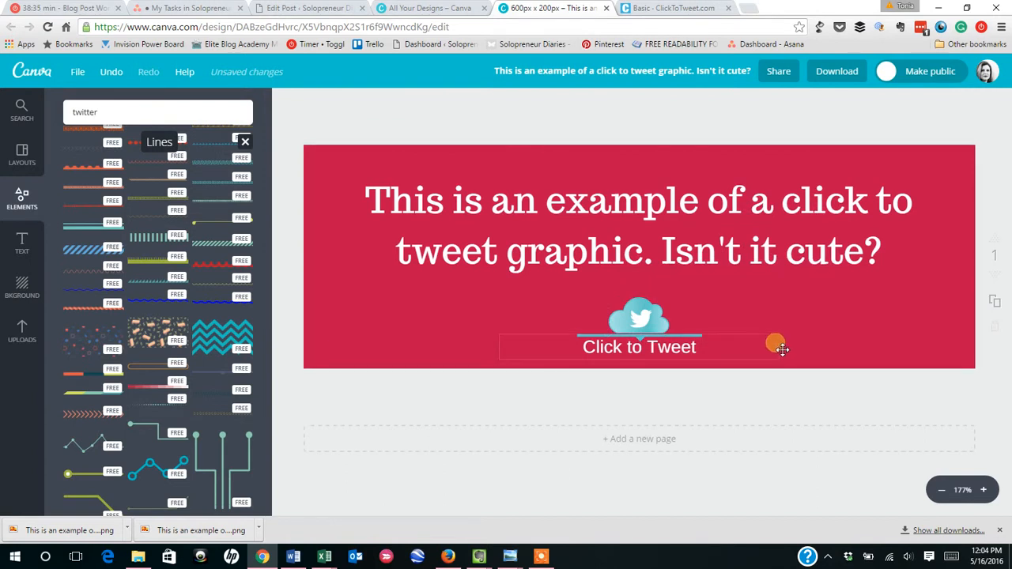
# Save the click to tweet design and download it as a PNG image
pyautogui.click(75, 71)
pyautogui.click(75, 186)
pyautogui.click(843, 77)
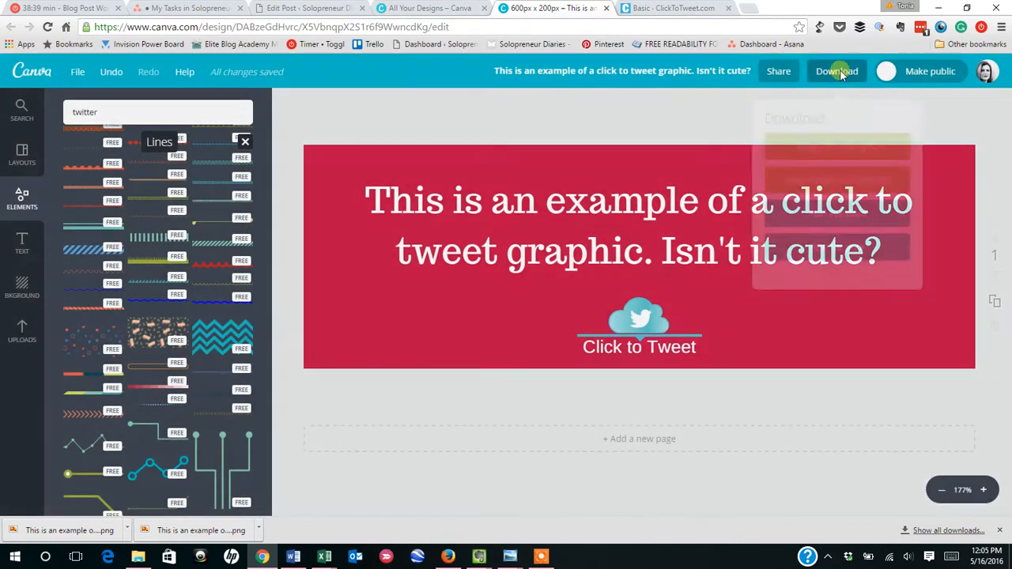
pyautogui.click(832, 177)
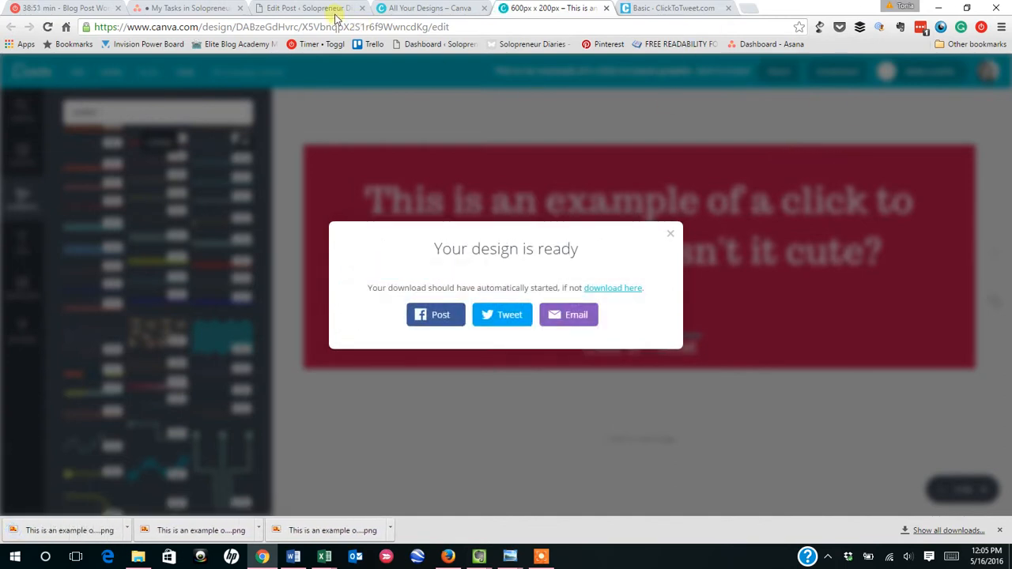
# Switch to the WordPress "Test Click to Tweet post" editor and copy the post's shortlink
pyautogui.click(276, 8)
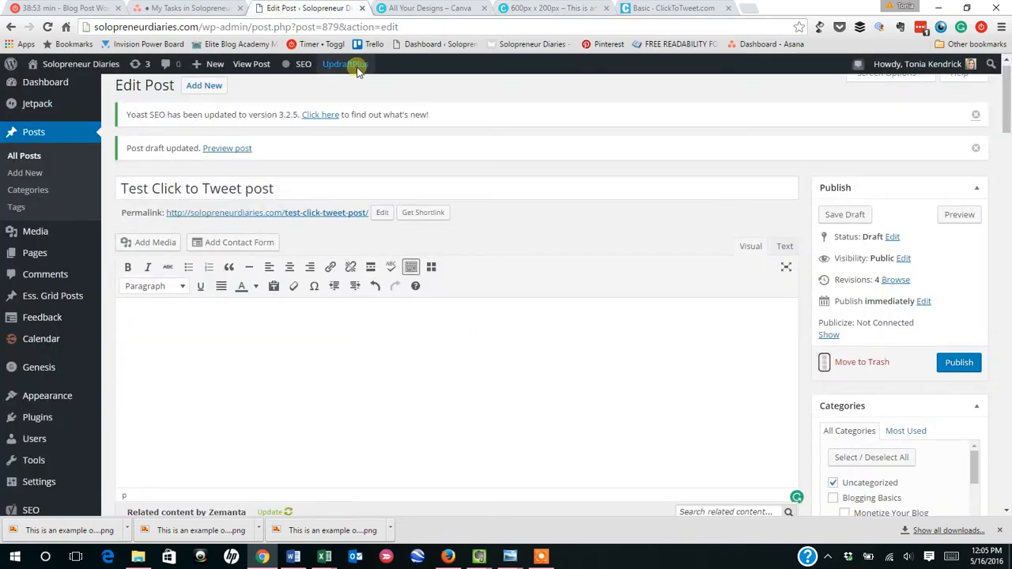
pyautogui.click(459, 369)
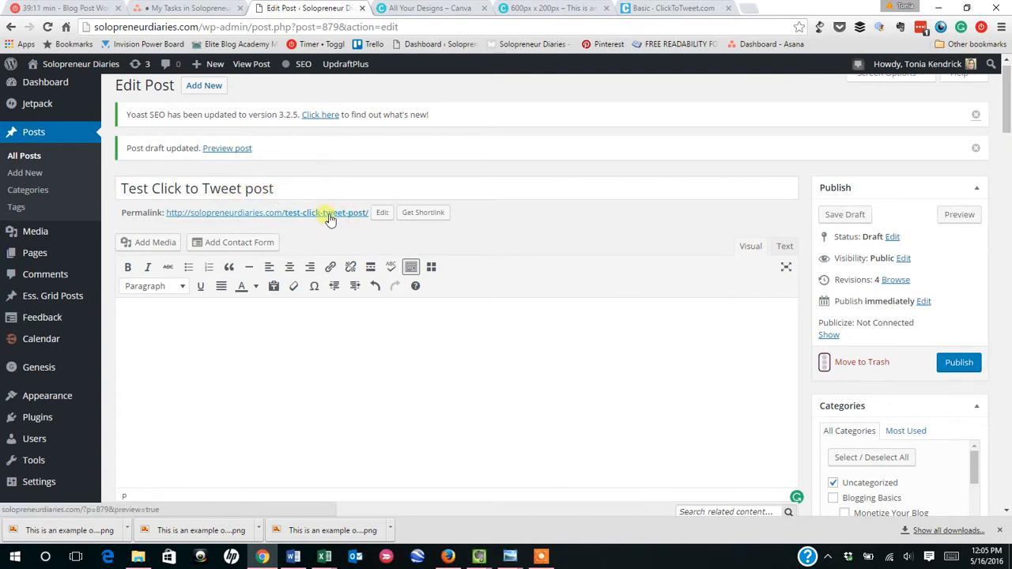
pyautogui.click(423, 214)
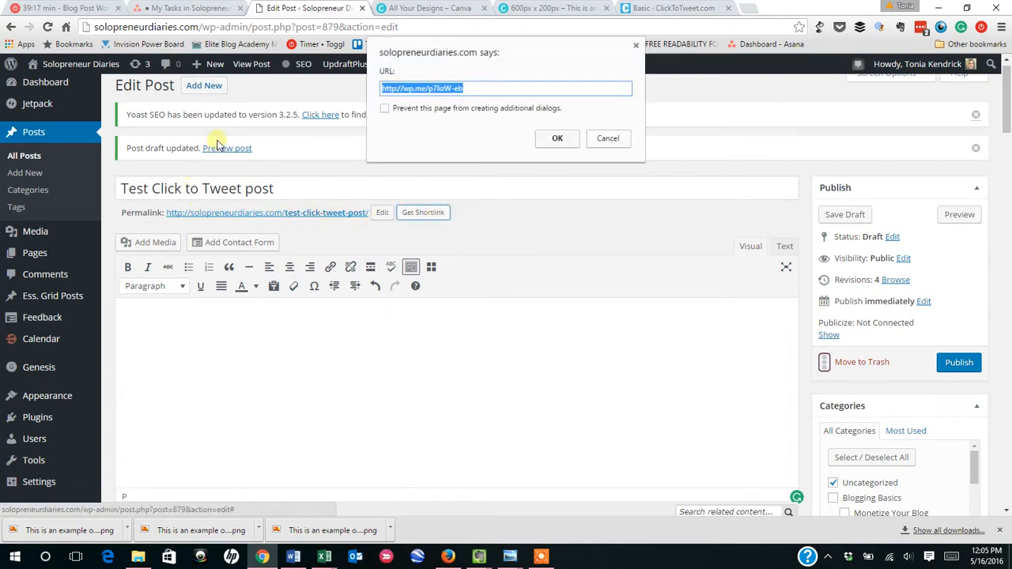
pyautogui.rightClick(384, 92)
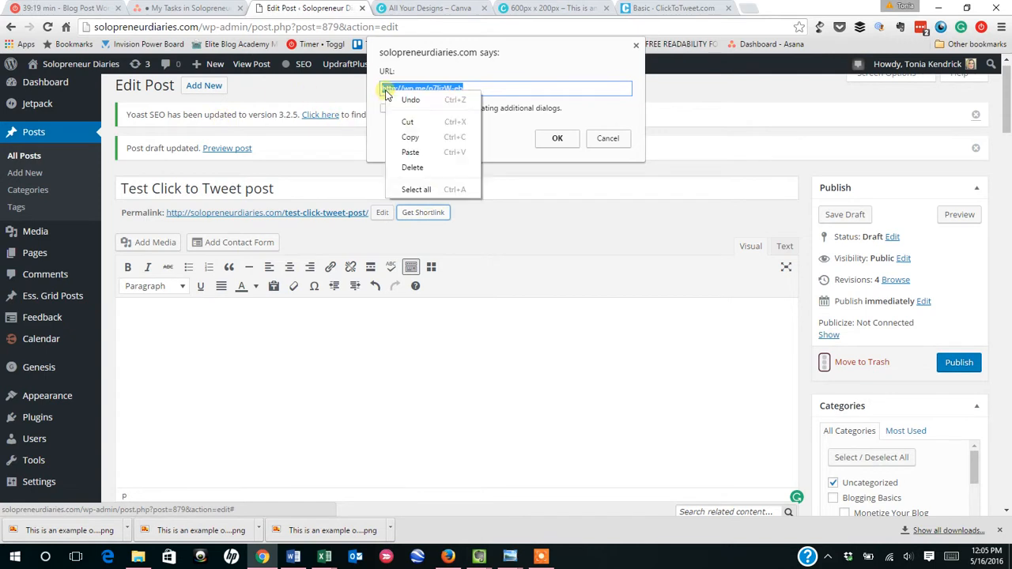
pyautogui.click(394, 136)
pyautogui.click(557, 138)
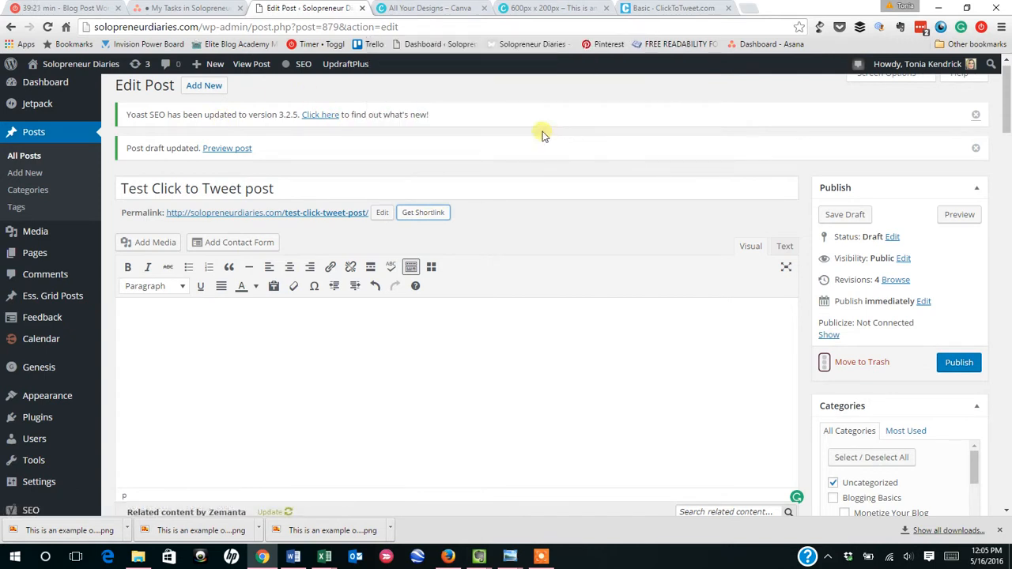
# In ClickToTweet, start a new basic link with the message "This is an example of a click to tweet graphic. Isn't it cute?"
pyautogui.click(675, 10)
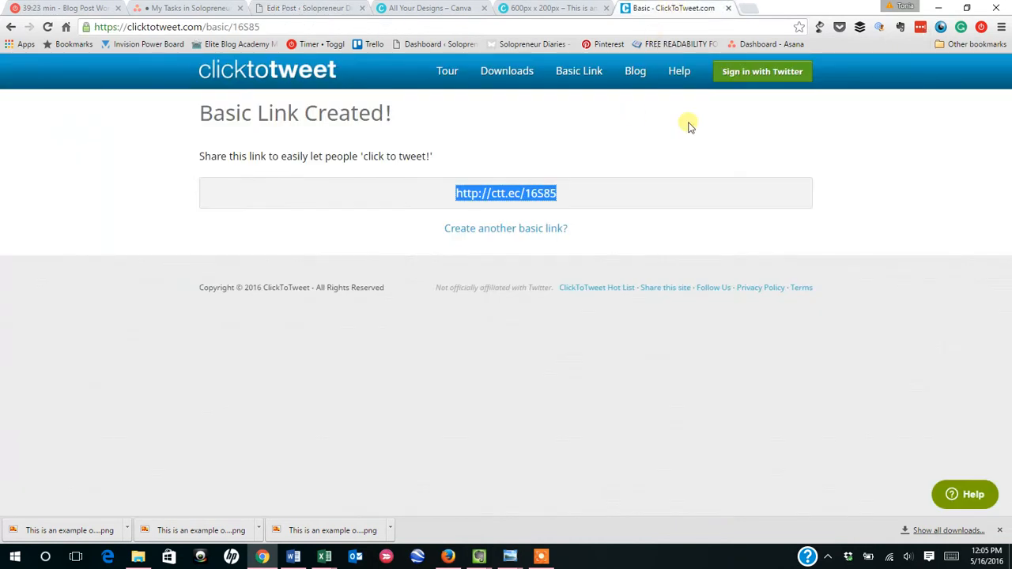
pyautogui.click(566, 74)
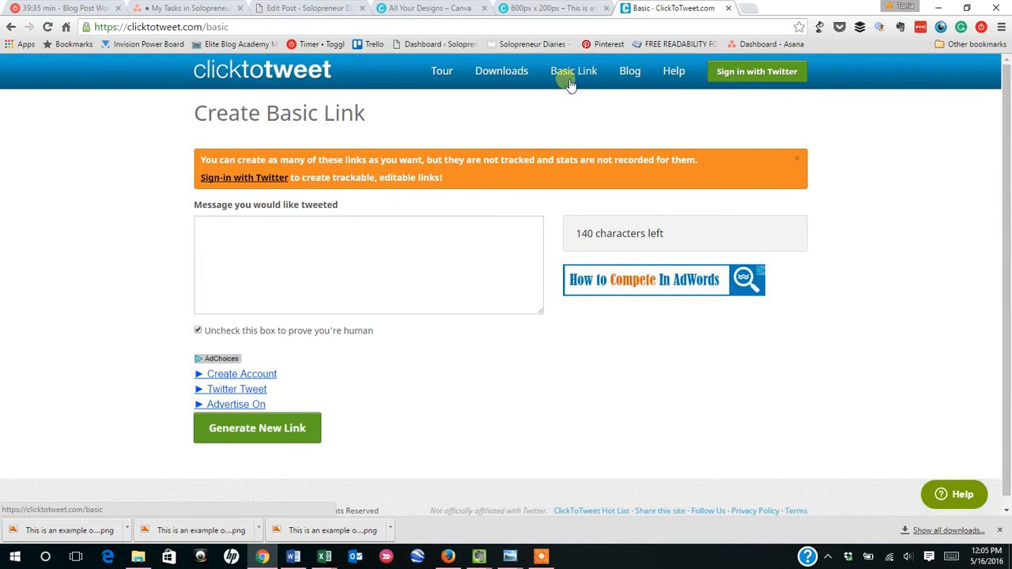
pyautogui.click(330, 304)
pyautogui.click(282, 263)
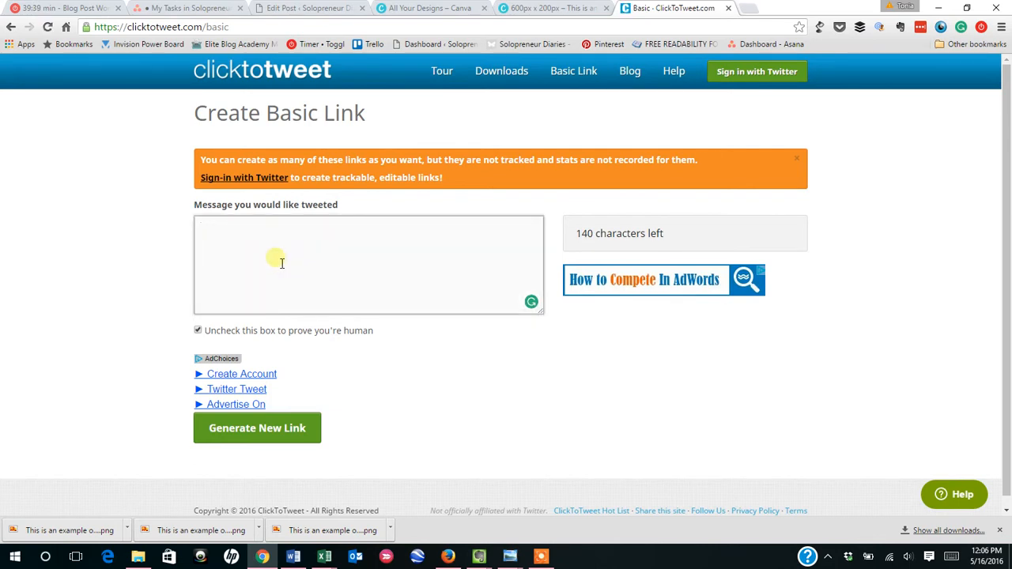
pyautogui.write('This is an example of a click to tweet gra')
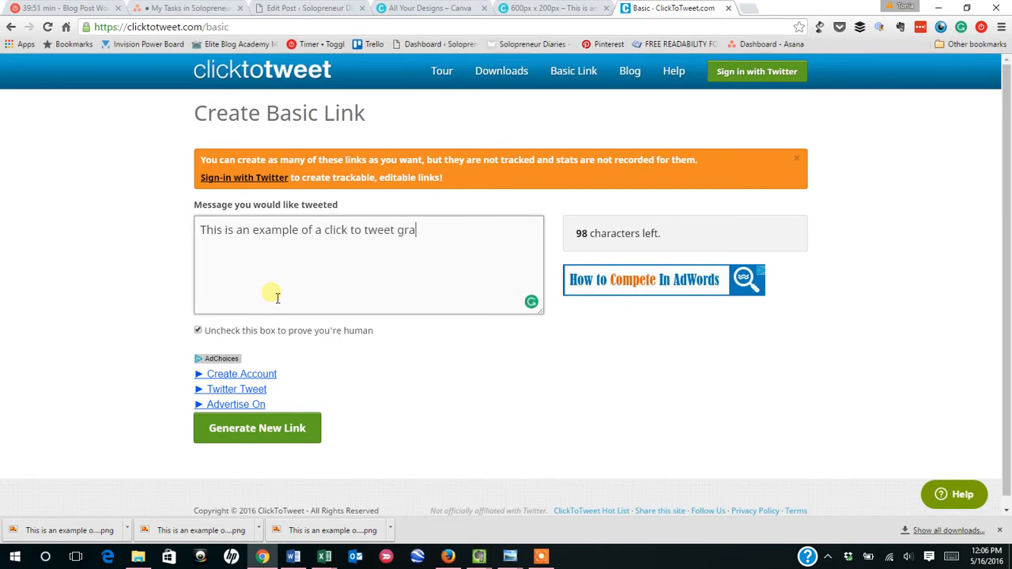
pyautogui.write("phic. Isn't it cute?")
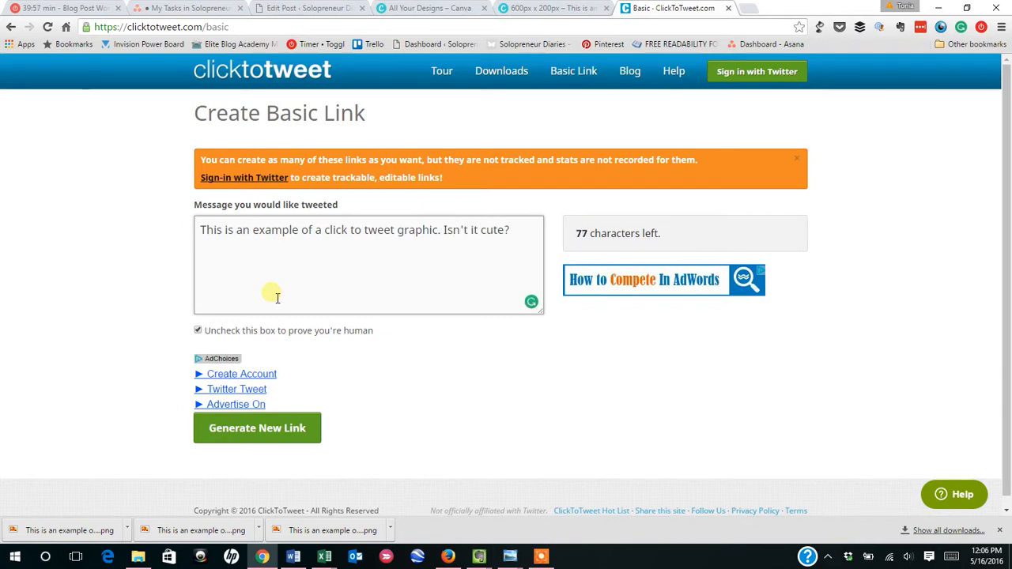
# Append the copied post shortlink and "via" plus the author's Twitter handle to the tweet message
pyautogui.rightClick(519, 232)
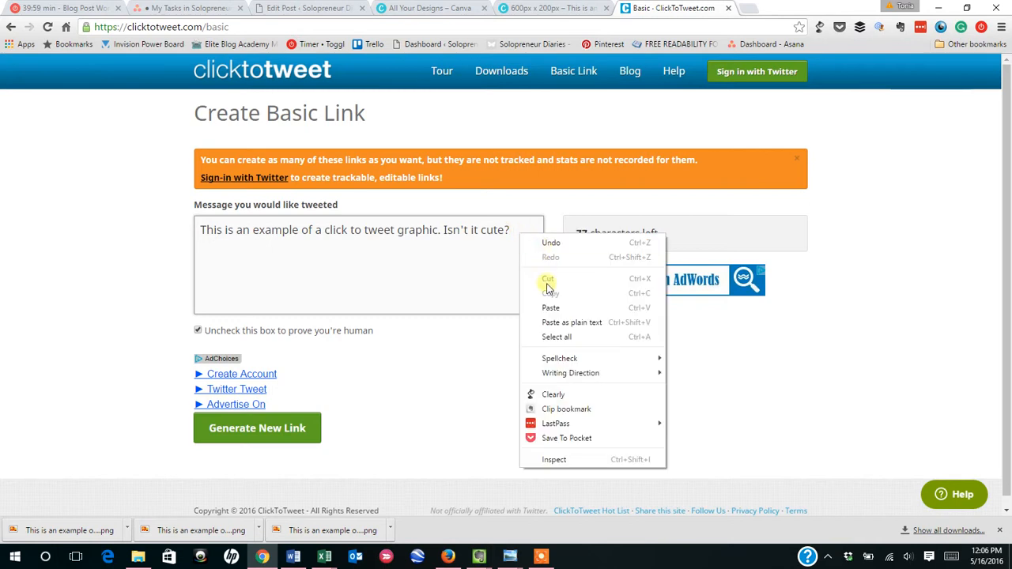
pyautogui.click(549, 308)
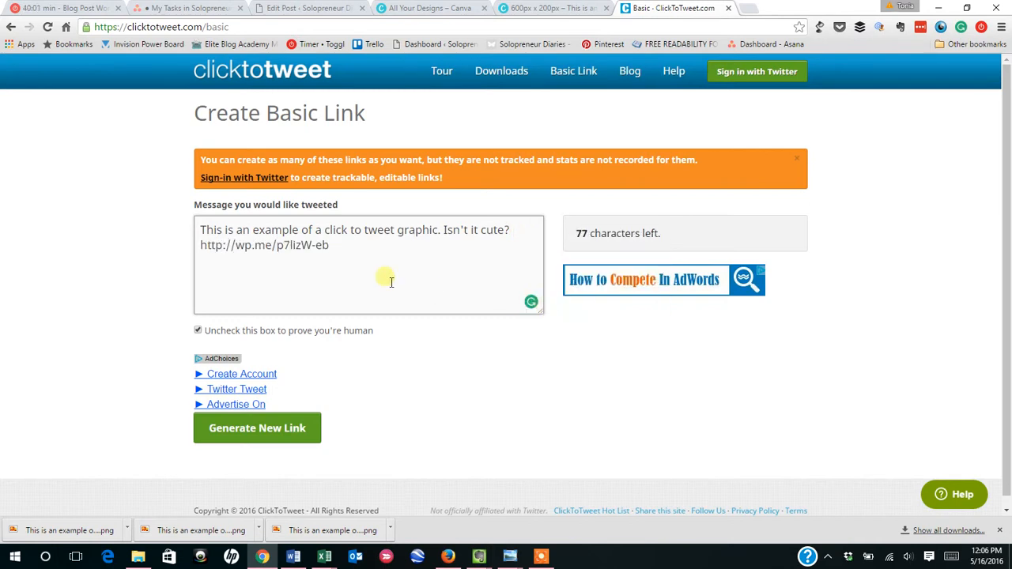
pyautogui.write('via @tonia_kendrick')
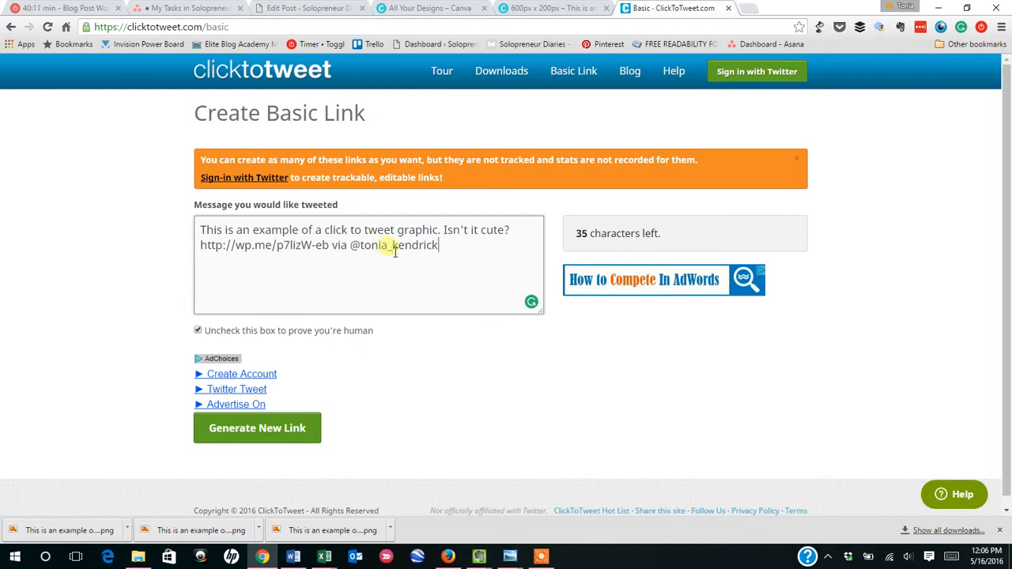
# Clear the human verification checkbox, generate the new basic link and copy its URL
pyautogui.click(198, 331)
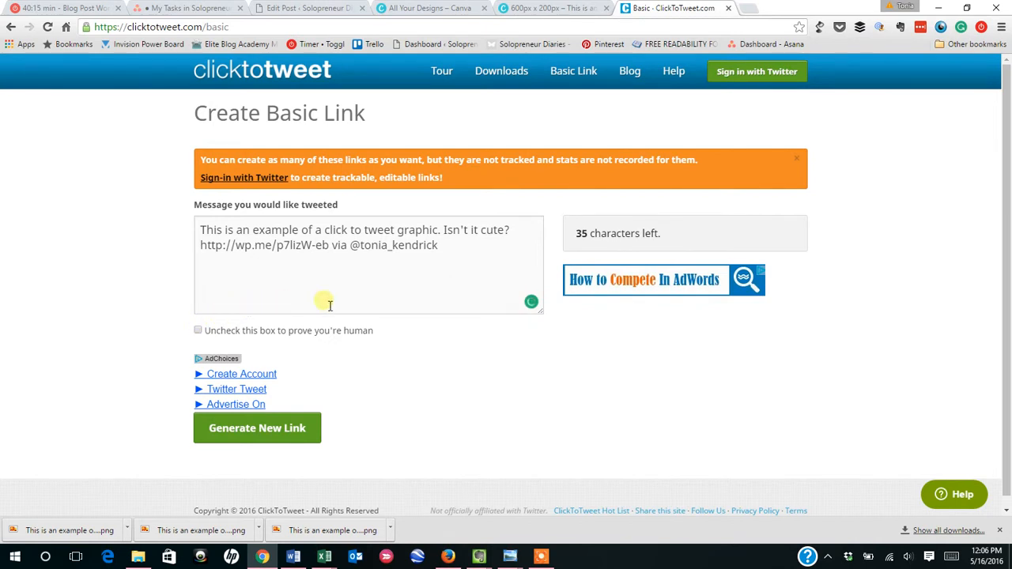
pyautogui.click(271, 430)
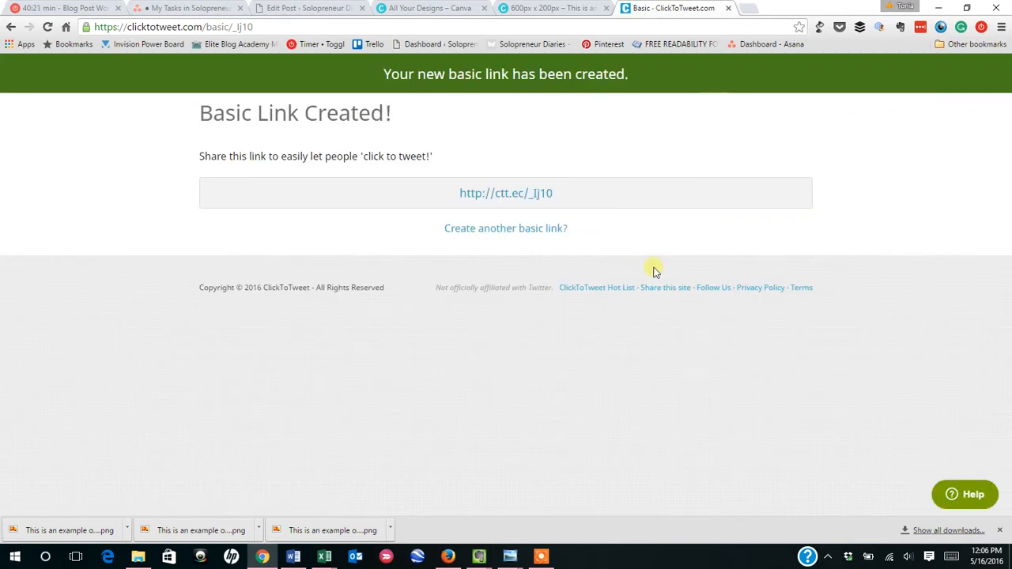
pyautogui.moveTo(459, 194); pyautogui.dragTo(558, 195)
pyautogui.rightClick(542, 199)
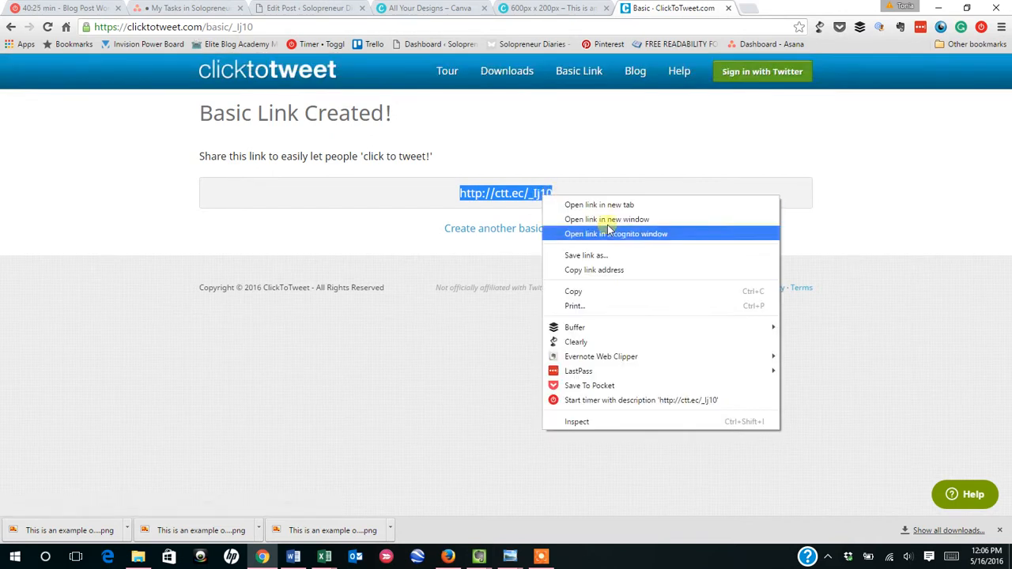
pyautogui.click(593, 290)
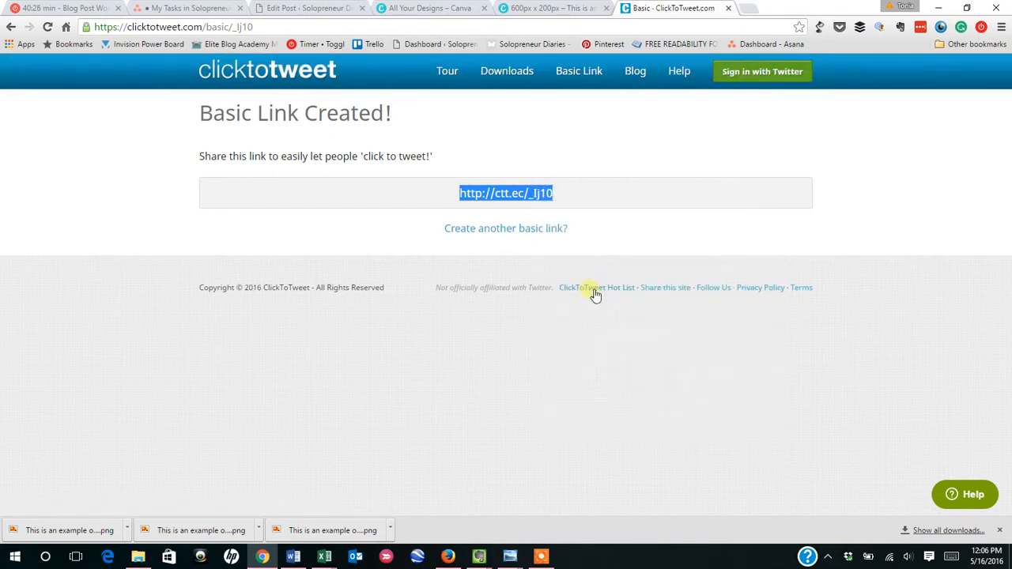
# Back in the WordPress post, upload the CTT-sample image to the media library and insert it into the post
pyautogui.click(318, 9)
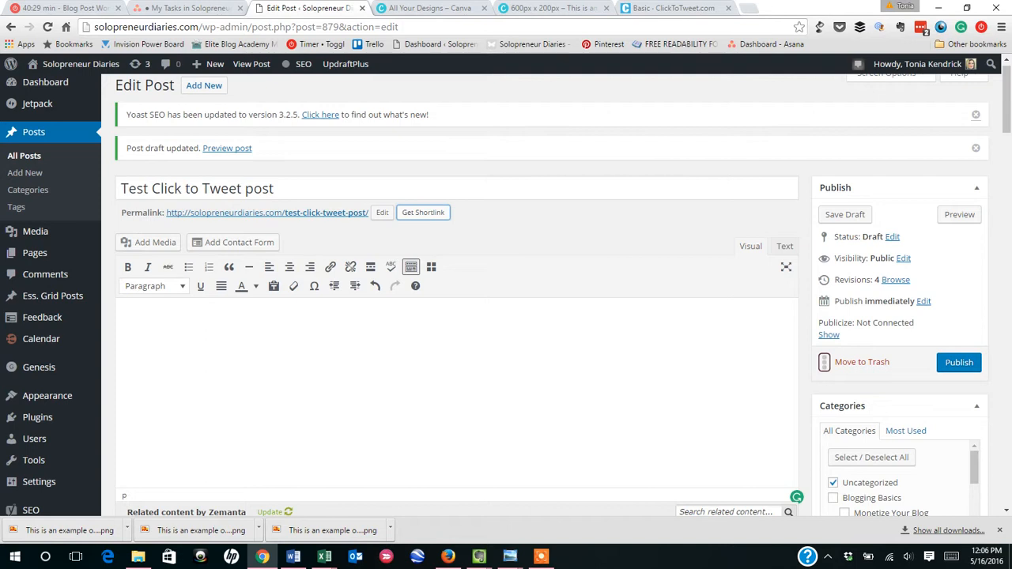
pyautogui.click(138, 556)
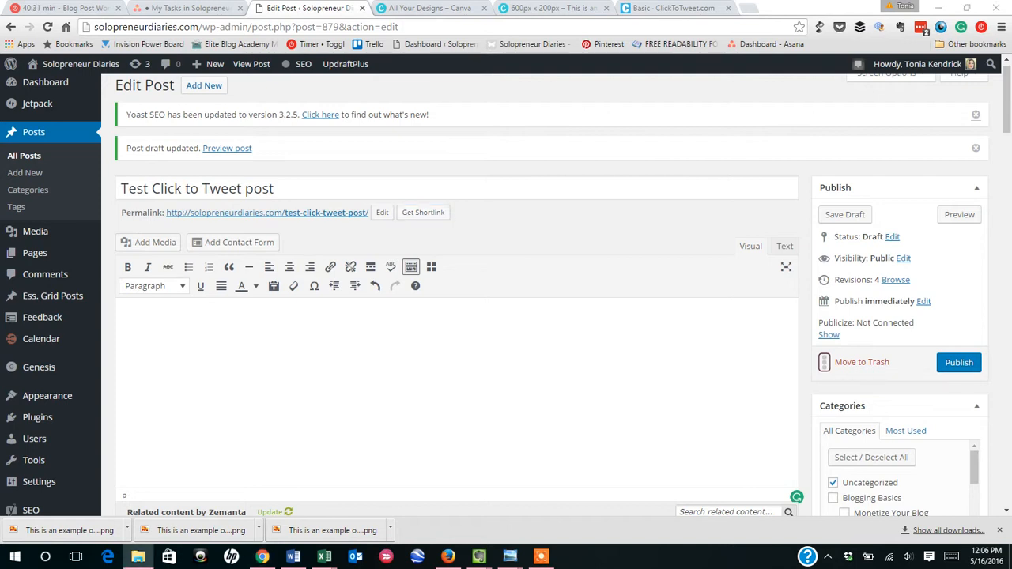
pyautogui.click(563, 360)
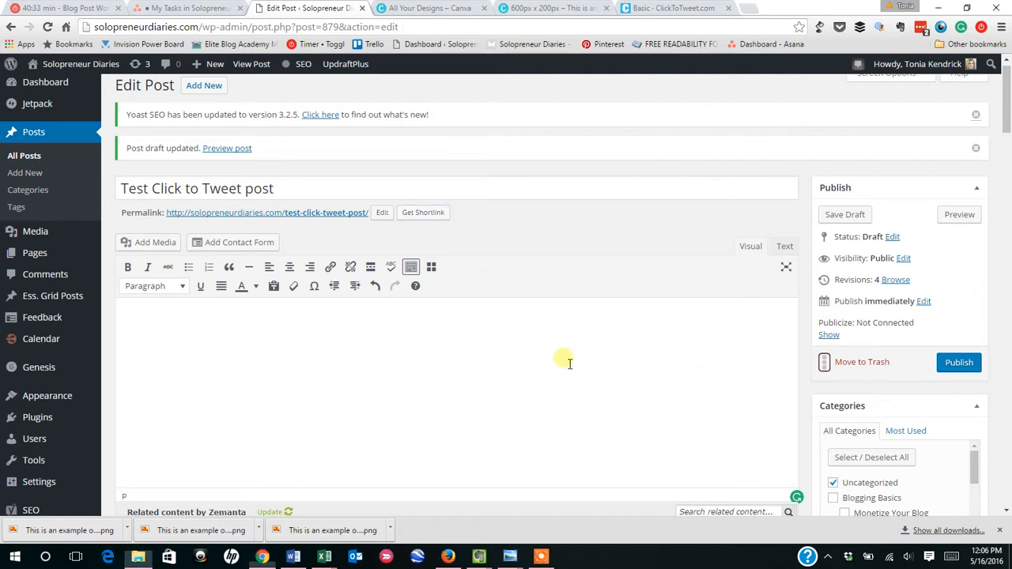
pyautogui.click(159, 243)
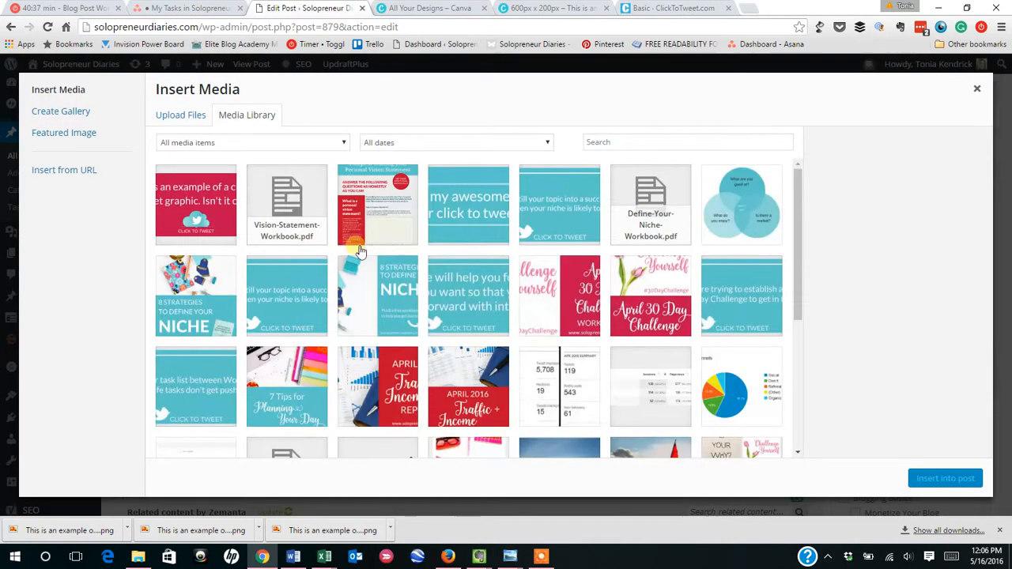
pyautogui.moveTo(1010, 203); pyautogui.dragTo(475, 231)
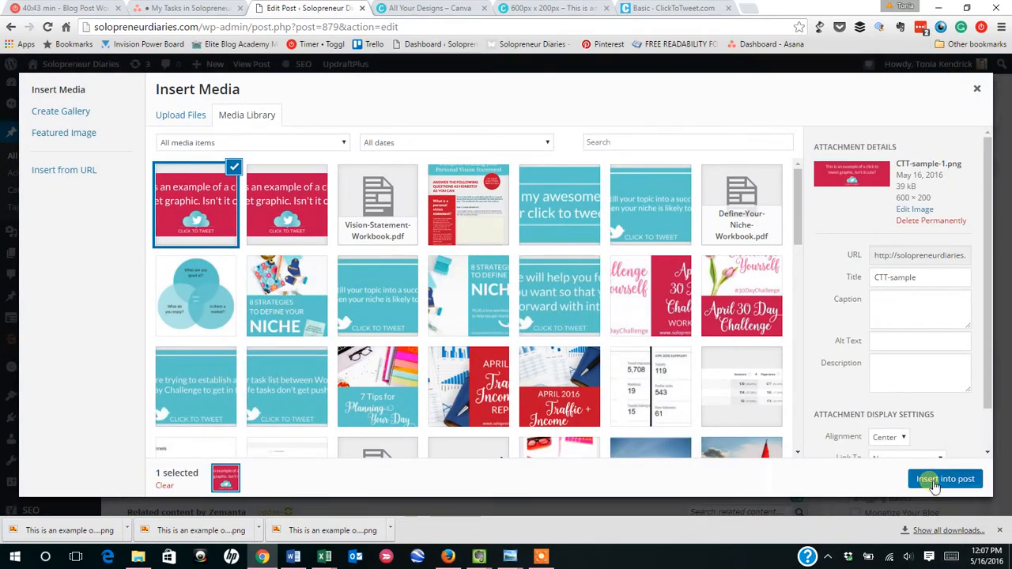
pyautogui.click(944, 479)
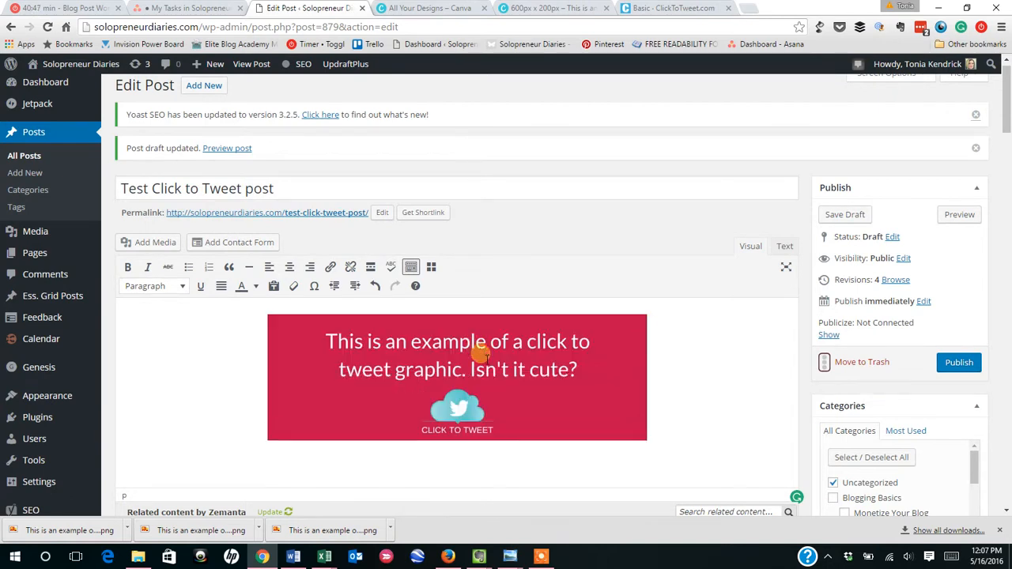
# Link the inserted click to tweet image to a custom URL, using the copied ClickToTweet link, and update the image details
pyautogui.click(481, 358)
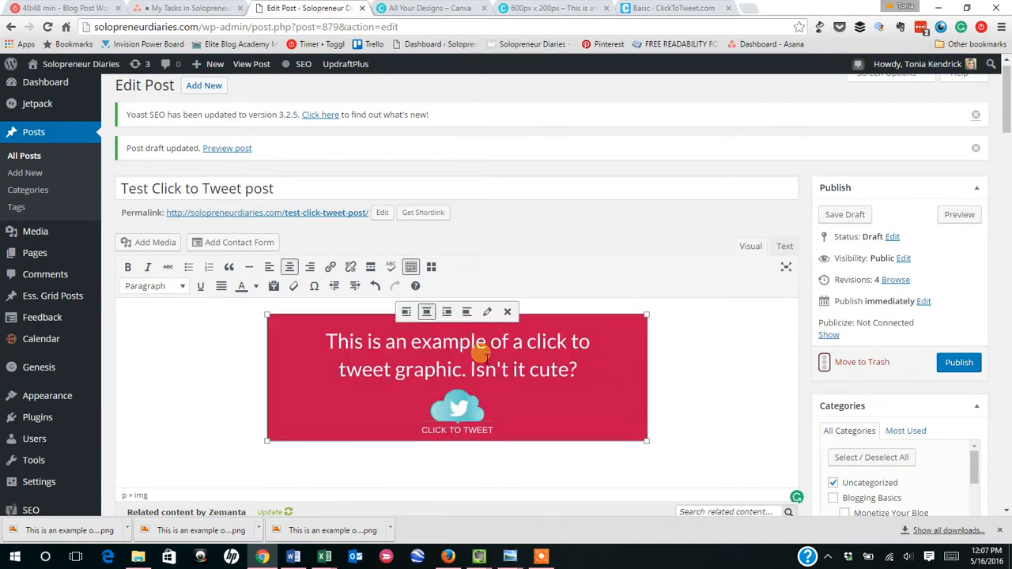
pyautogui.click(489, 313)
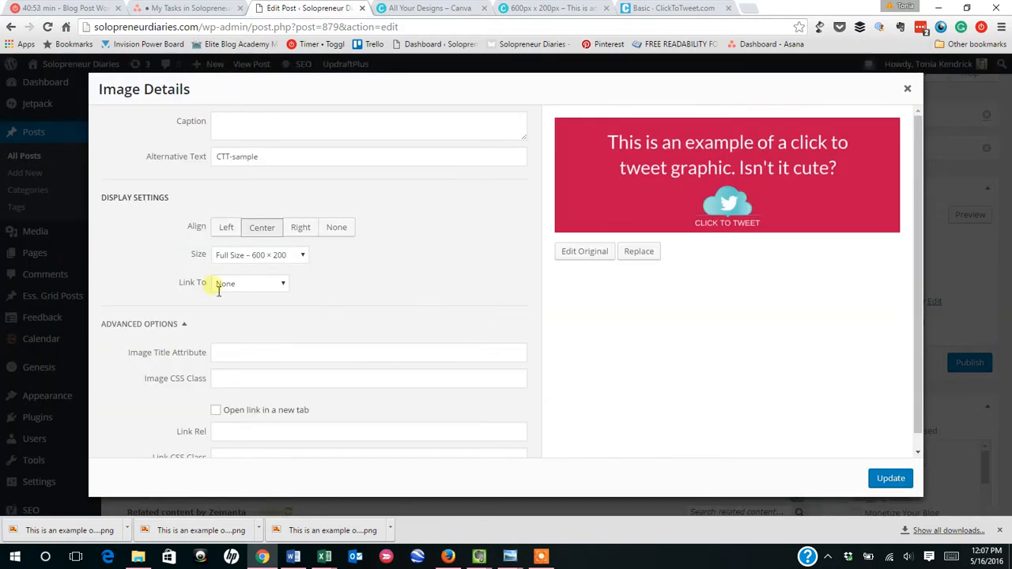
pyautogui.click(283, 286)
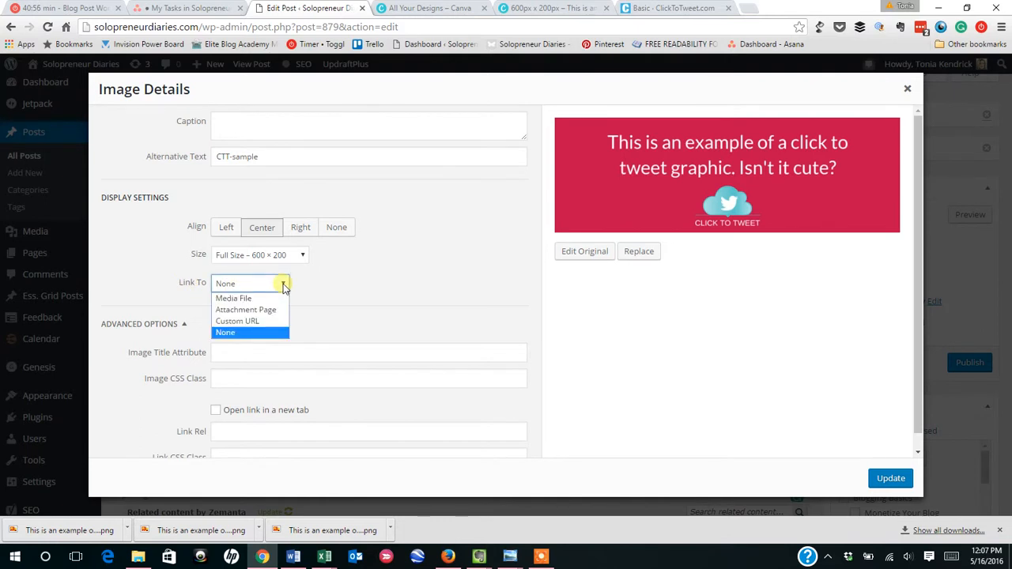
pyautogui.click(255, 323)
pyautogui.moveTo(255, 309); pyautogui.dragTo(203, 305)
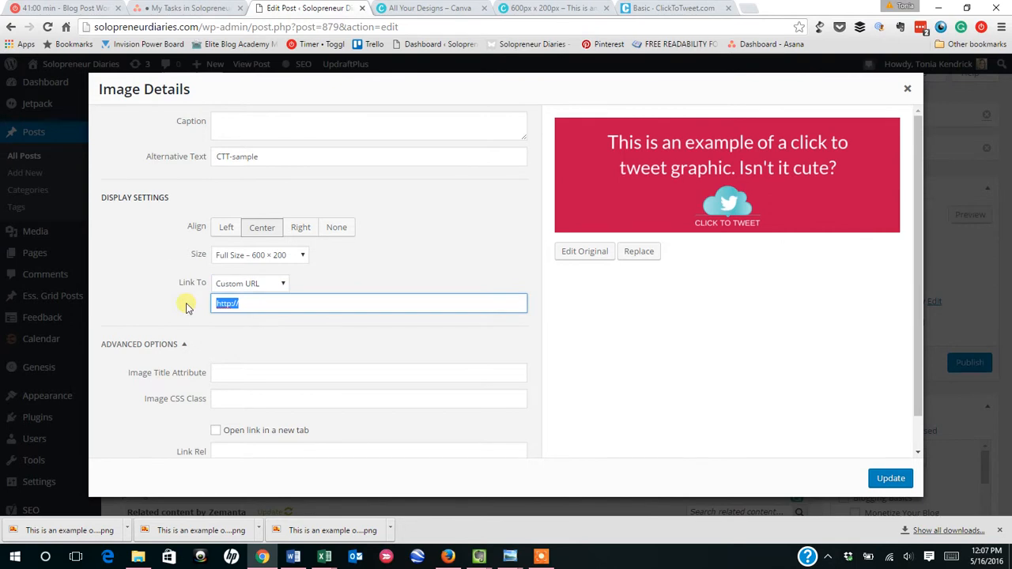
pyautogui.rightClick(231, 308)
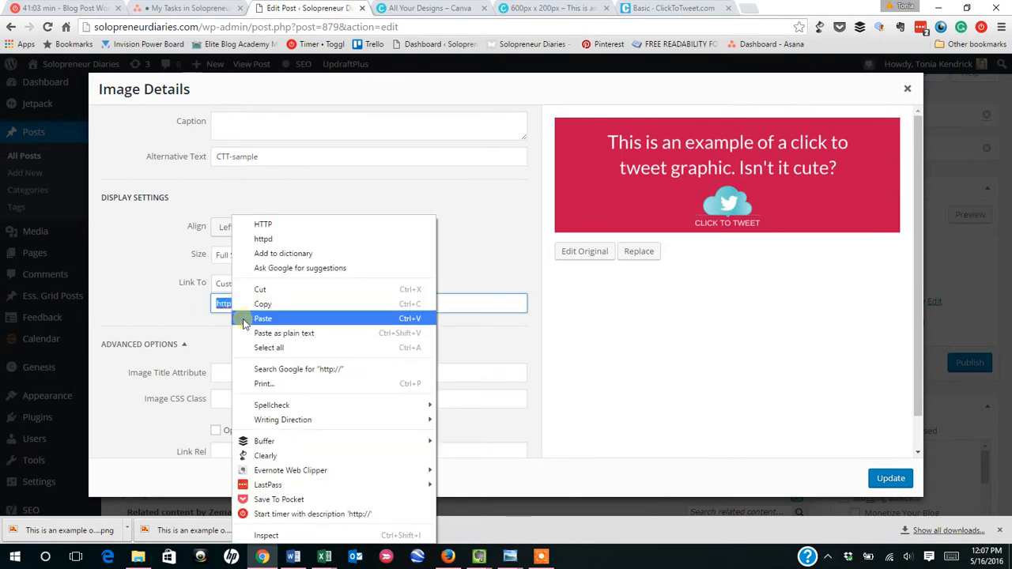
pyautogui.click(261, 319)
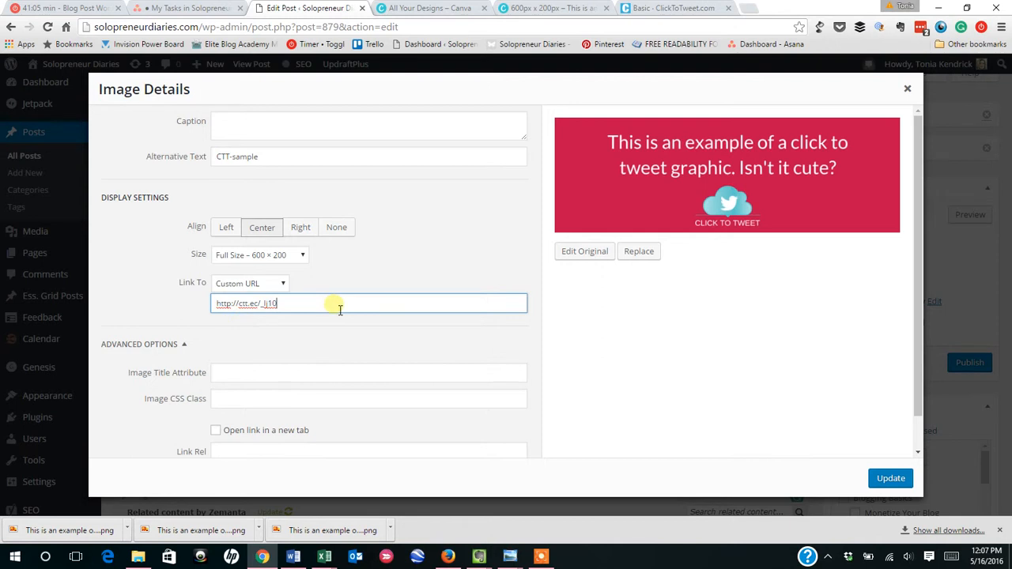
pyautogui.click(890, 479)
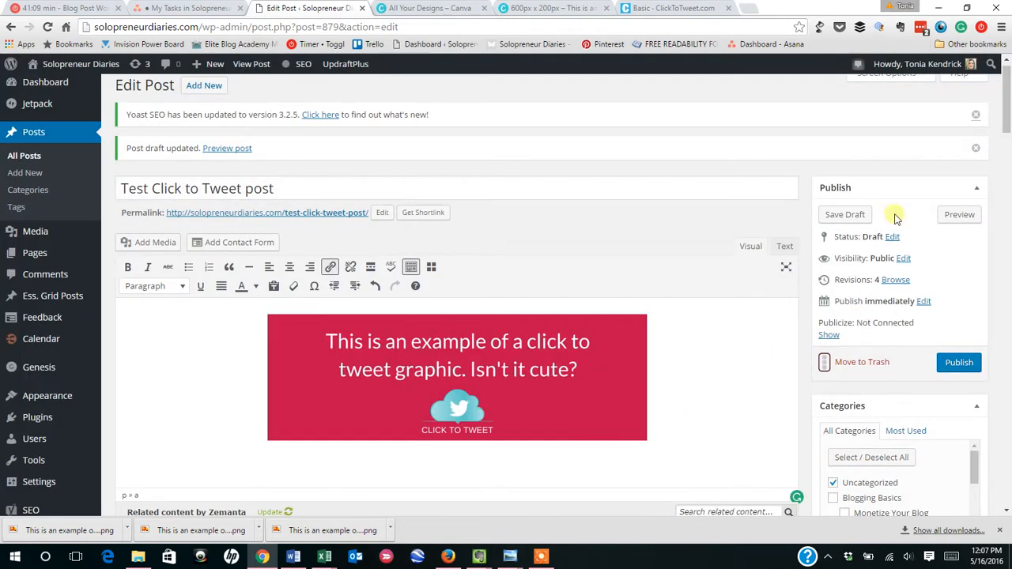
# Save the post draft and preview the post at its click to tweet graphic
pyautogui.click(837, 216)
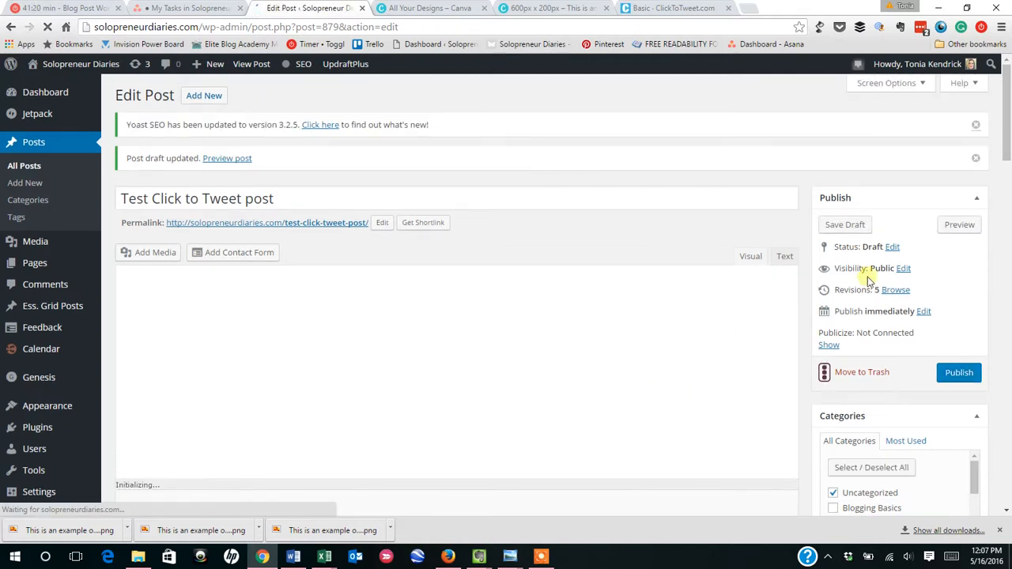
pyautogui.click(951, 228)
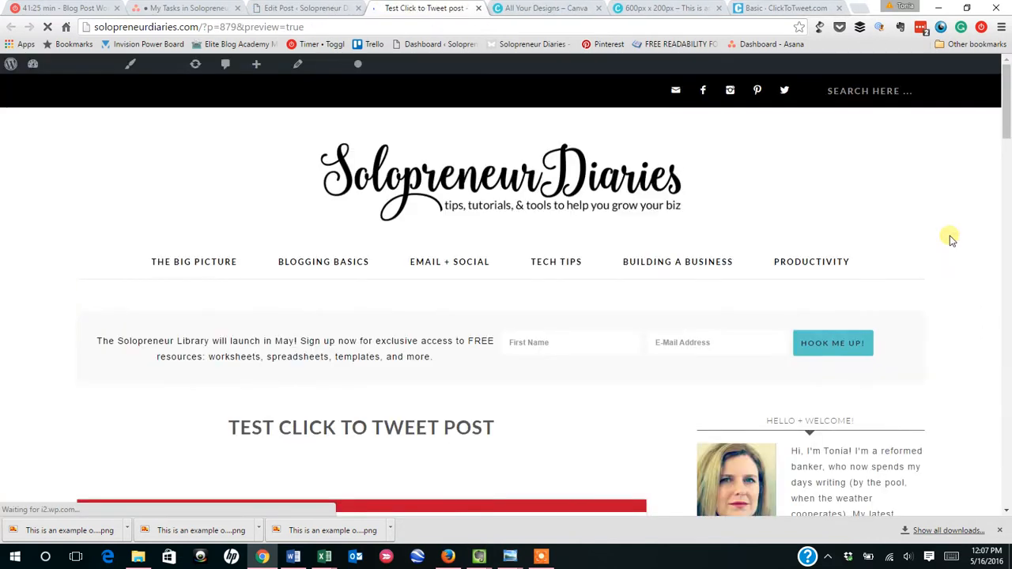
pyautogui.moveTo(1004, 127); pyautogui.dragTo(1004, 162)
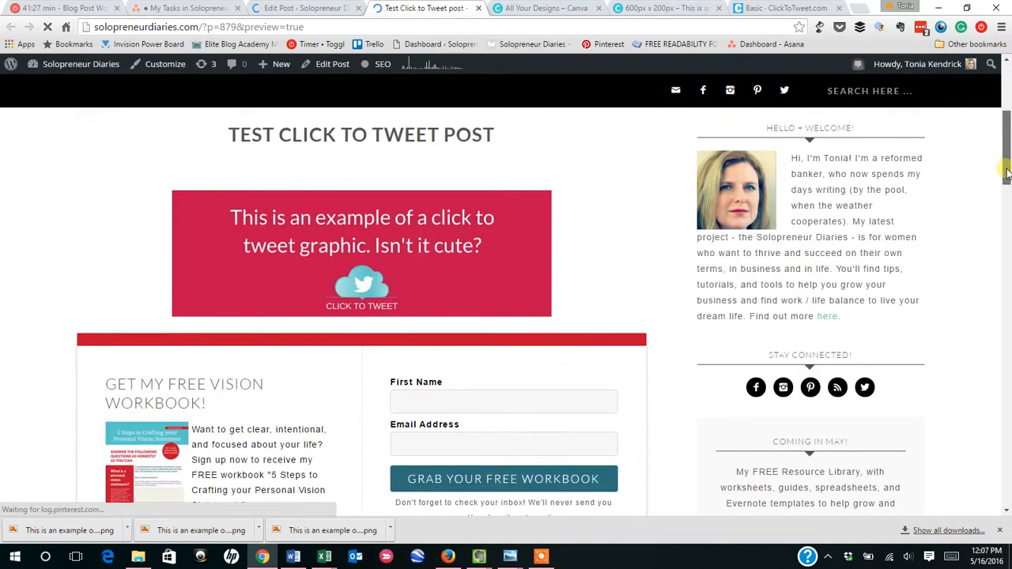
# Test the graphic's link in the preview to check the prefilled tweet, and close the tweet page
pyautogui.click(274, 215)
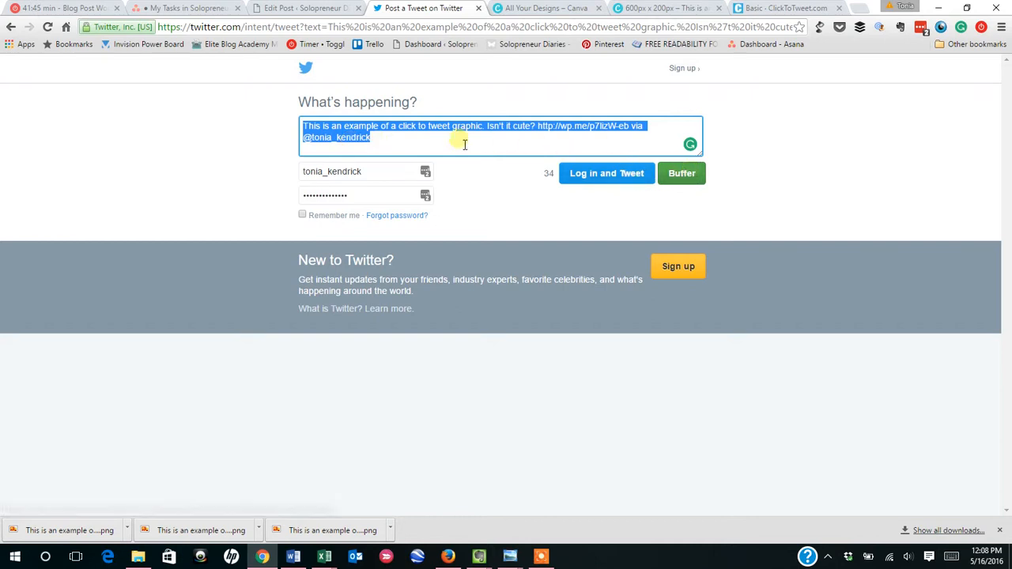
pyautogui.click(479, 9)
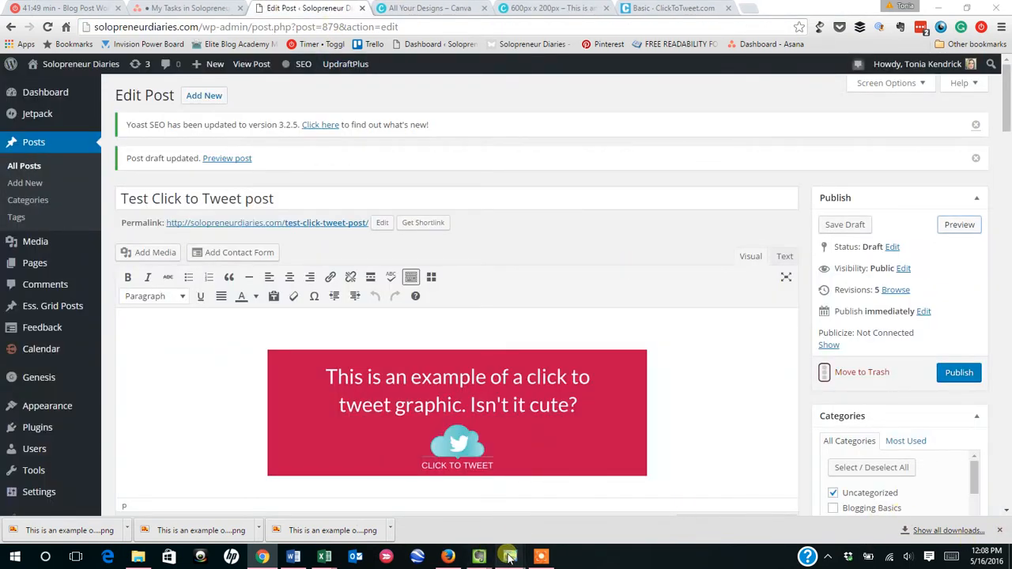
# Switch to Windows Photo Viewer to show the "How to Make and Use Click to Tweet Graphics" video cover image
pyautogui.moveTo(509, 556)
pyautogui.click(447, 506)
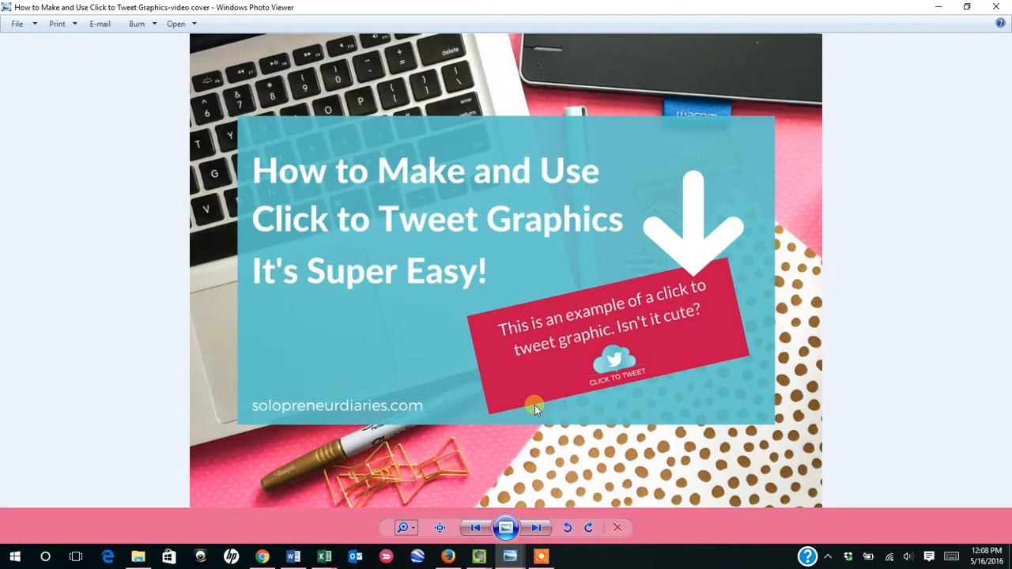